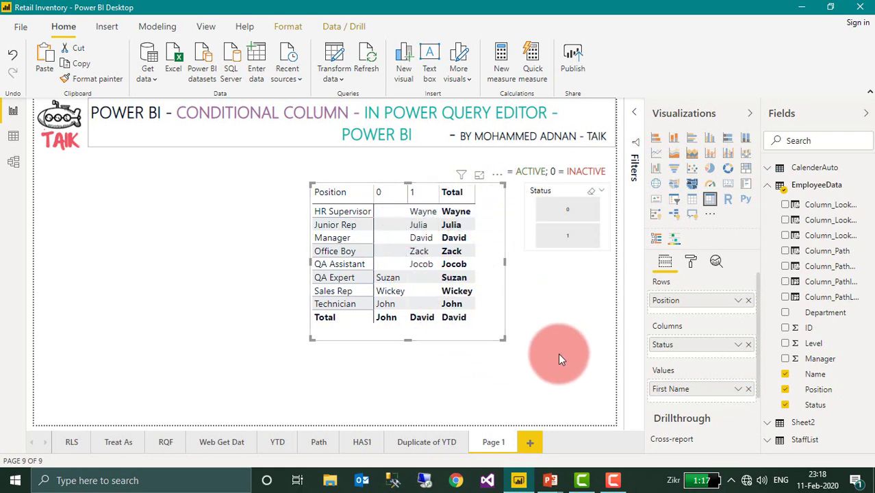
Deselect the matrix and open the EmployeeData query in Power Query Editor via Transform data.
{"action": "left_click", "coordinate": [566, 378]}
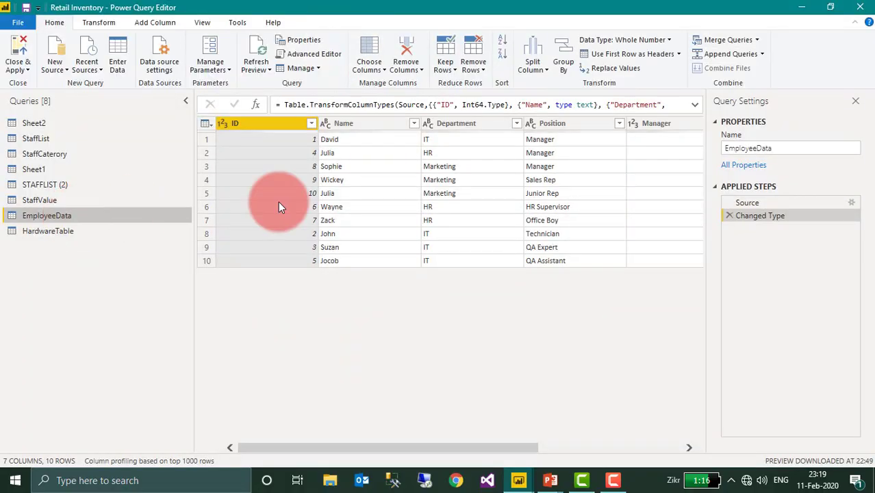
{"action": "left_click", "coordinate": [553, 448]}
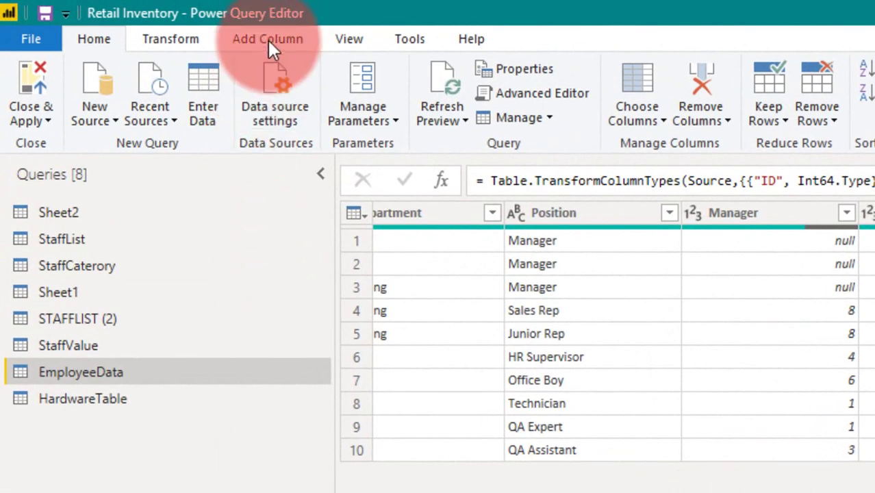
Start a conditional column named CustomCOL1 with the first rule: if Status equals 0.
{"action": "left_click", "coordinate": [268, 39]}
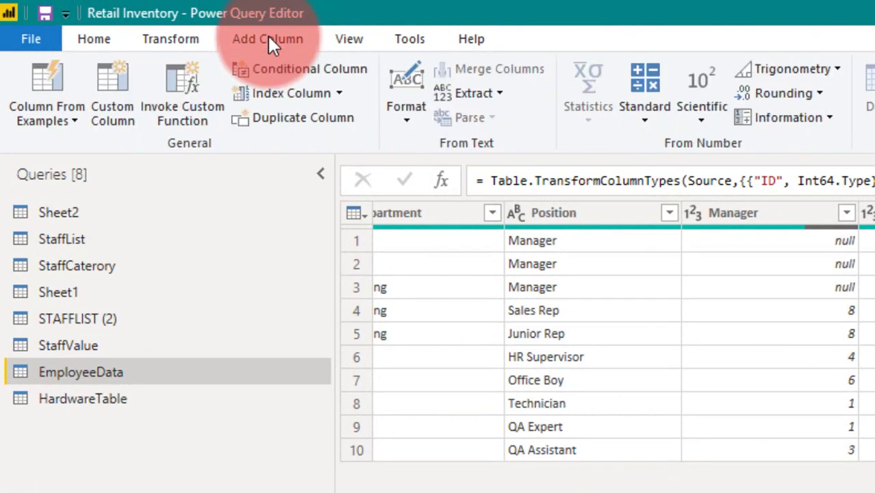
{"action": "left_click", "coordinate": [301, 65]}
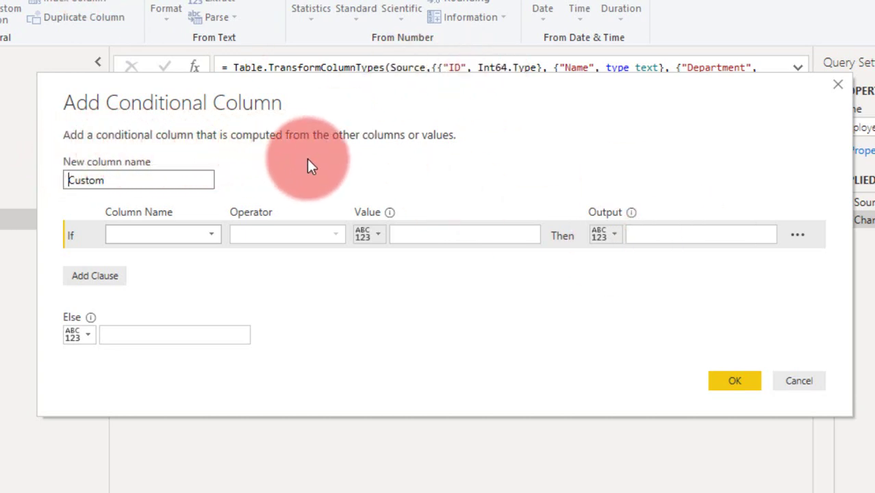
{"action": "left_click", "coordinate": [139, 179]}
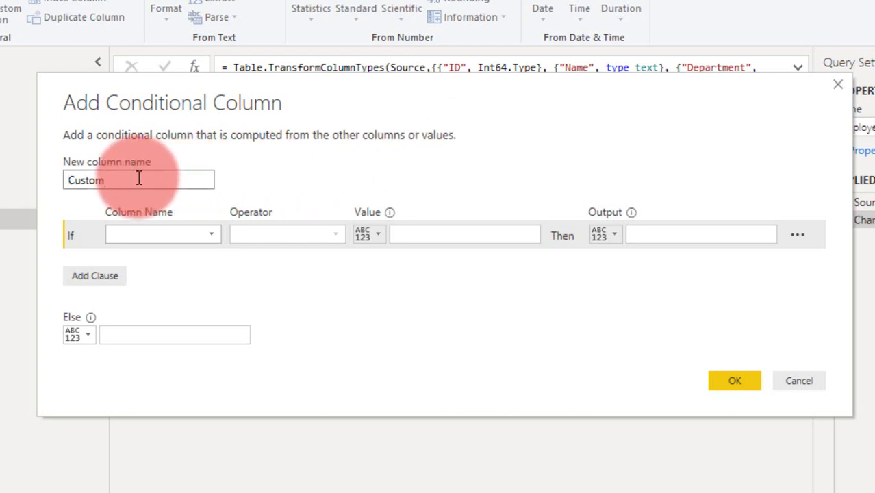
{"action": "type", "text": "COL1"}
{"action": "left_click", "coordinate": [141, 231]}
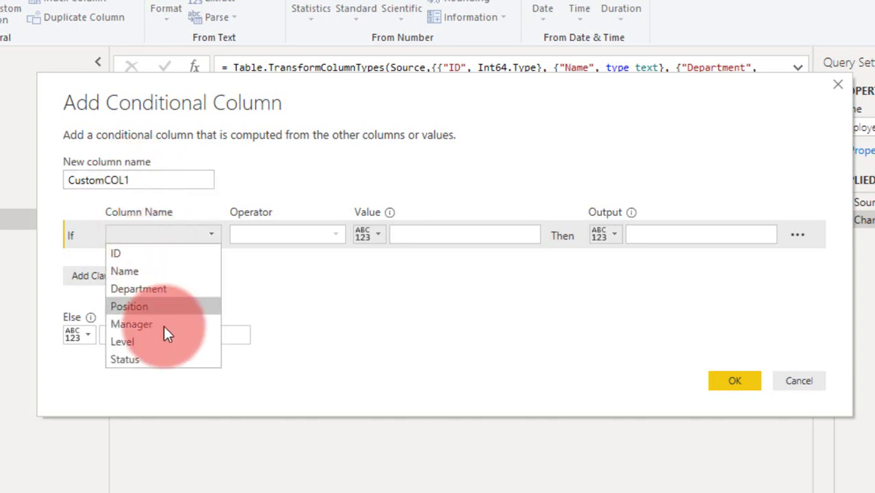
{"action": "left_click", "coordinate": [151, 360]}
{"action": "left_click", "coordinate": [274, 237]}
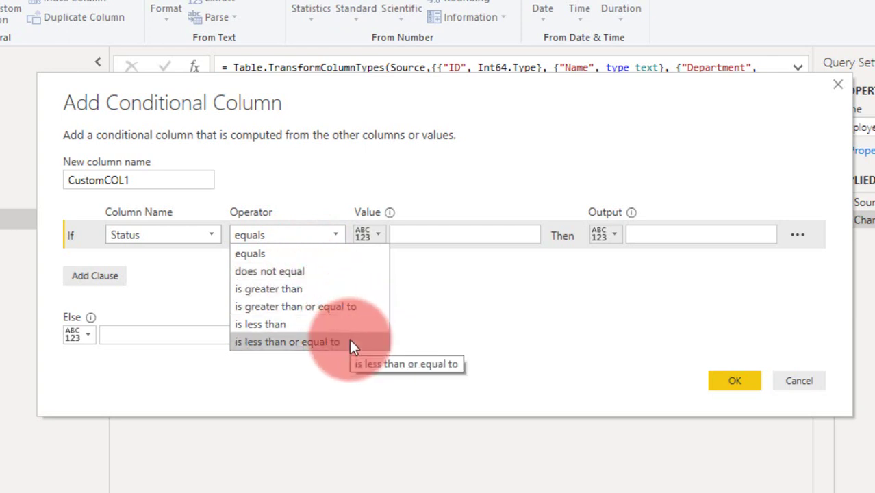
{"action": "left_click", "coordinate": [315, 253]}
{"action": "left_click", "coordinate": [371, 236]}
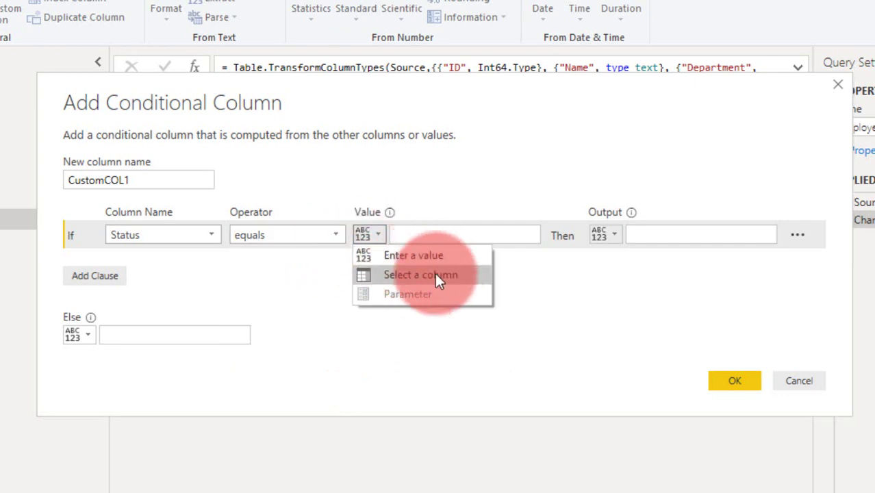
{"action": "left_click", "coordinate": [465, 234]}
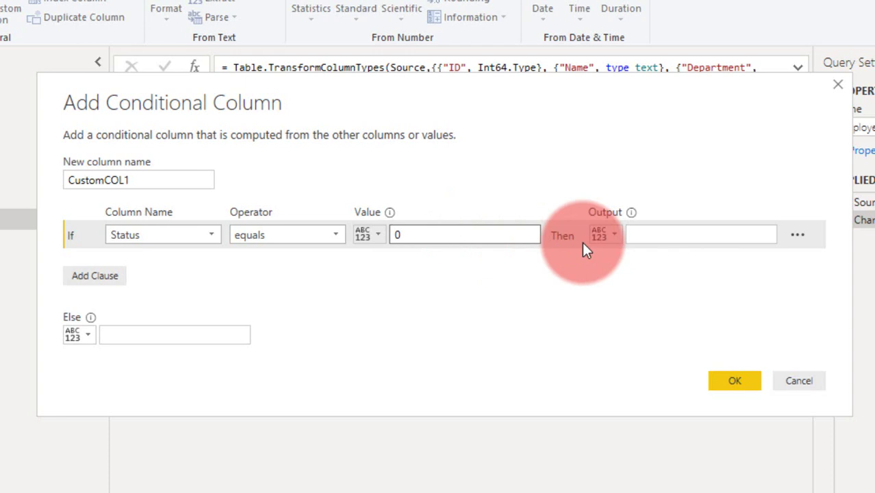
Output INACTIVE for Status 0 and add an Else If rule testing Status equals 1.
{"action": "left_click", "coordinate": [616, 237]}
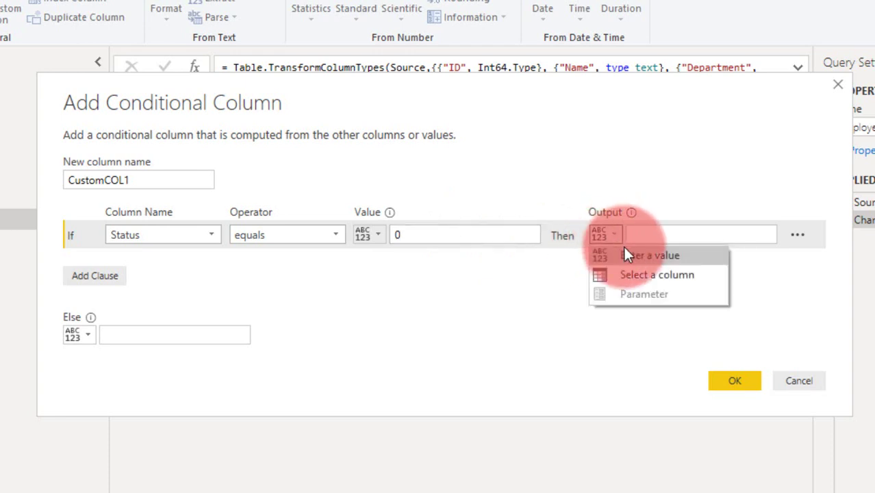
{"action": "left_click", "coordinate": [681, 235]}
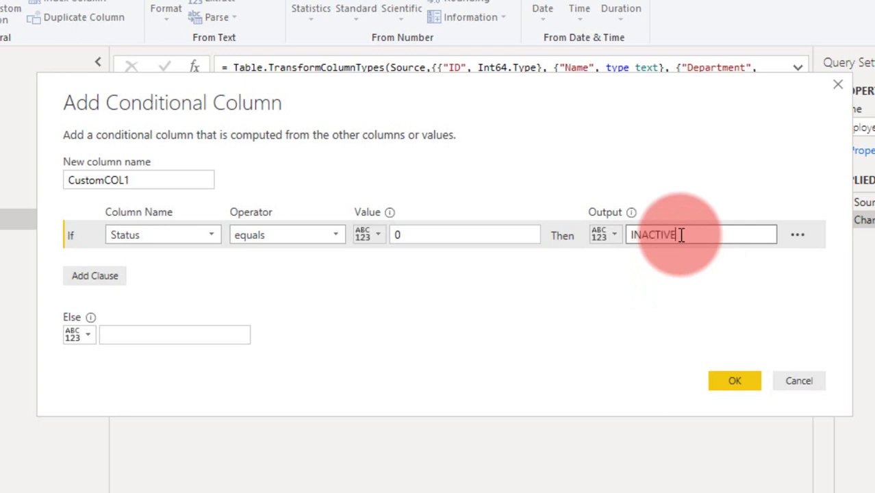
{"action": "type", "text": "INACTIVE"}
{"action": "left_click", "coordinate": [84, 278]}
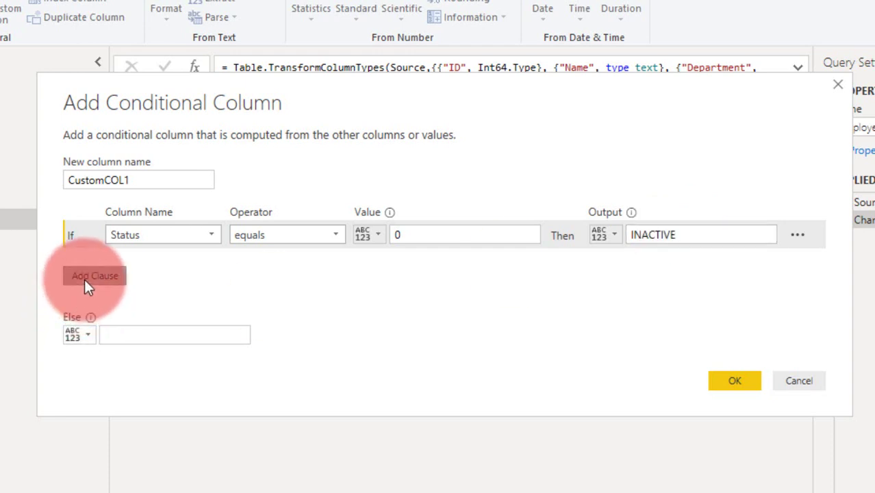
{"action": "left_click", "coordinate": [168, 266]}
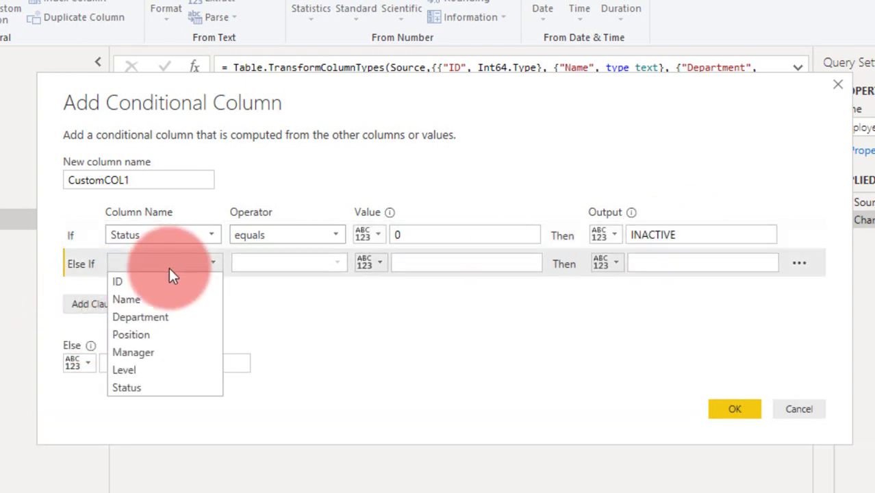
{"action": "left_click", "coordinate": [155, 387]}
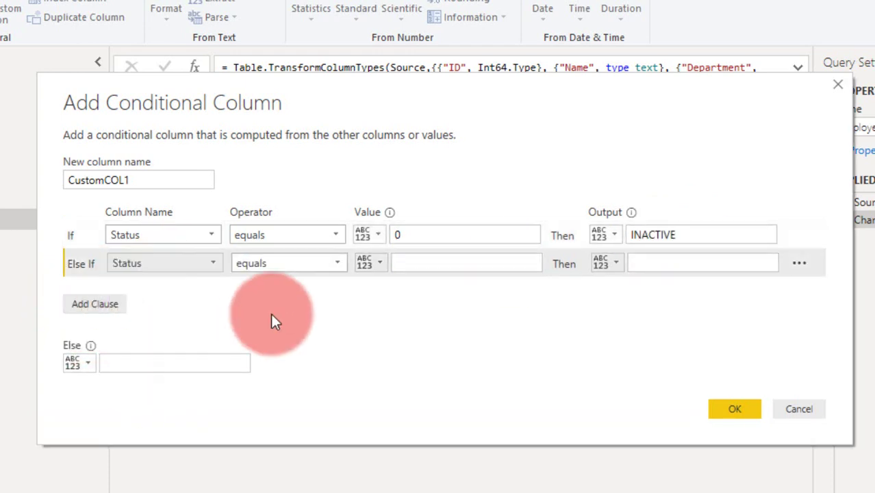
{"action": "left_click", "coordinate": [409, 257]}
{"action": "type", "text": "1"}
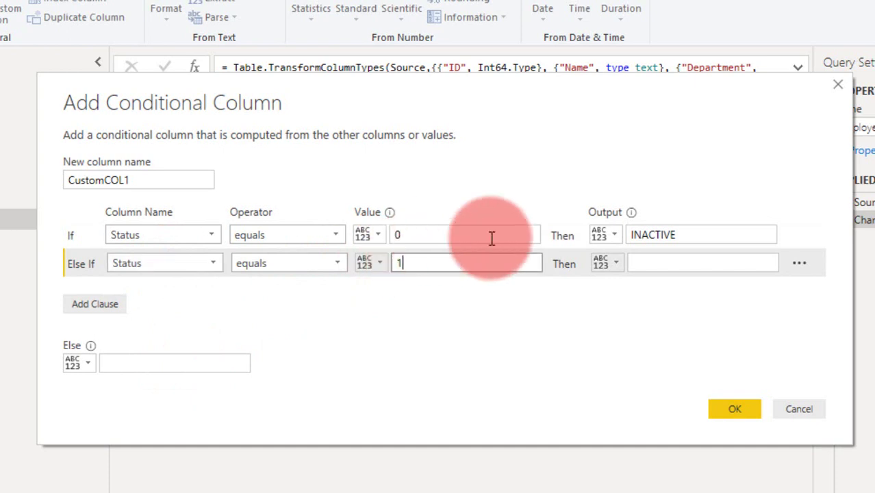
Give the second rule output ACTIVE, set the Else value to NA, and confirm CustomCOL1.
{"action": "left_click", "coordinate": [636, 267]}
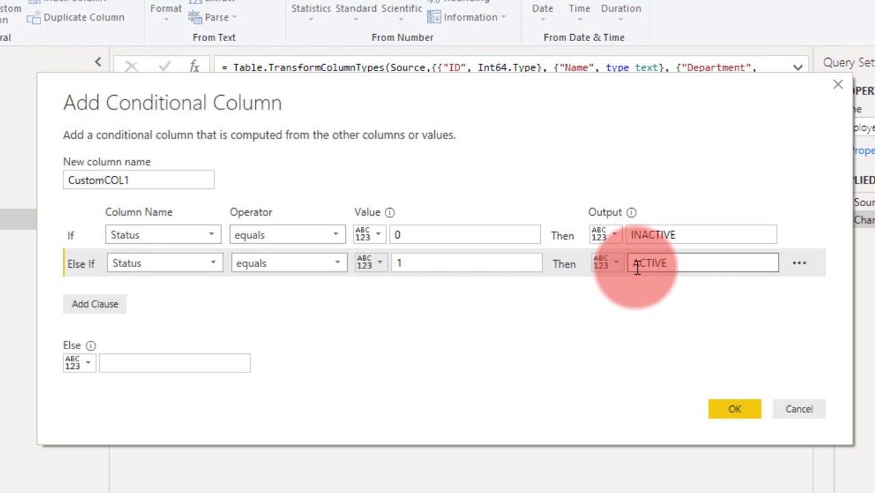
{"action": "left_click", "coordinate": [411, 235]}
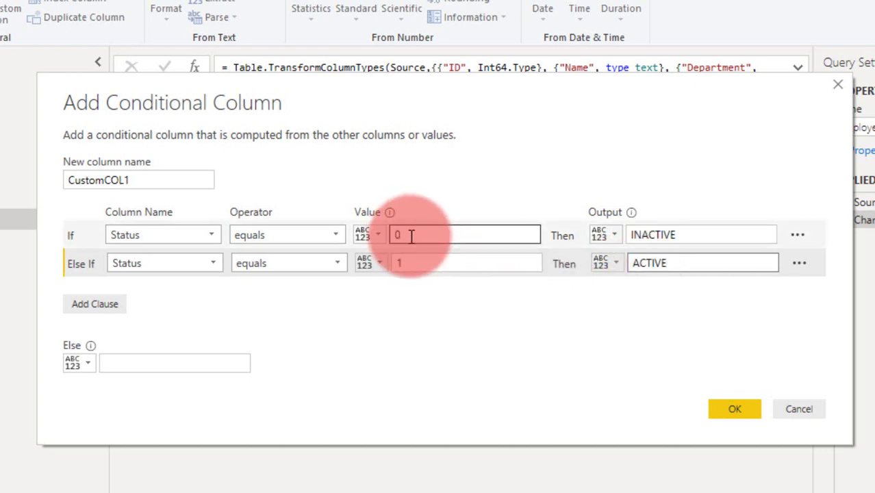
{"action": "left_click", "coordinate": [415, 264]}
{"action": "left_click", "coordinate": [414, 235]}
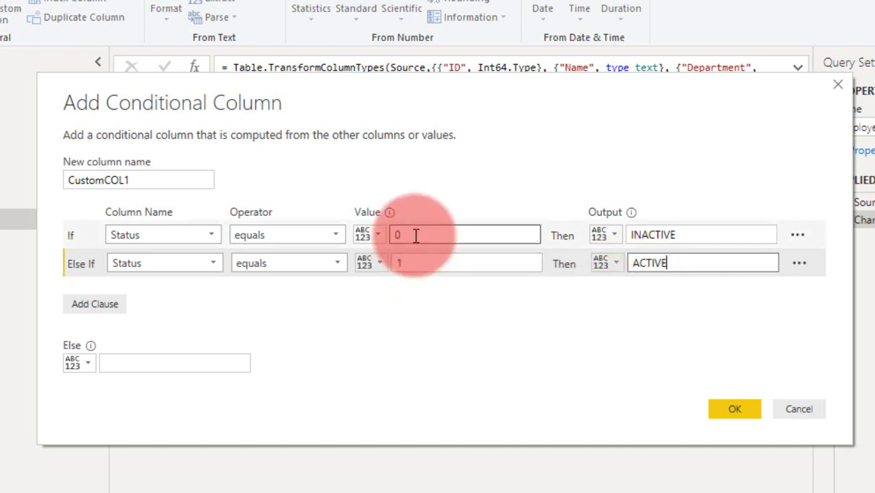
{"action": "left_click", "coordinate": [417, 267]}
{"action": "left_click", "coordinate": [175, 370]}
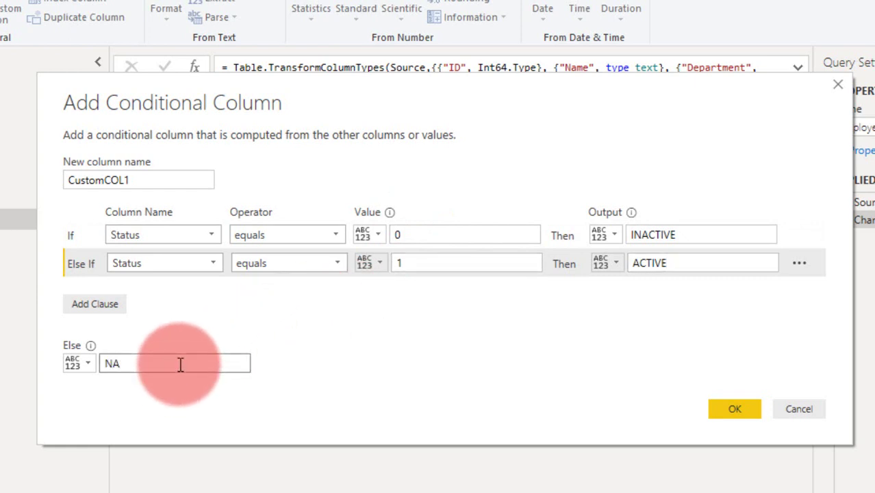
{"action": "left_click", "coordinate": [720, 408]}
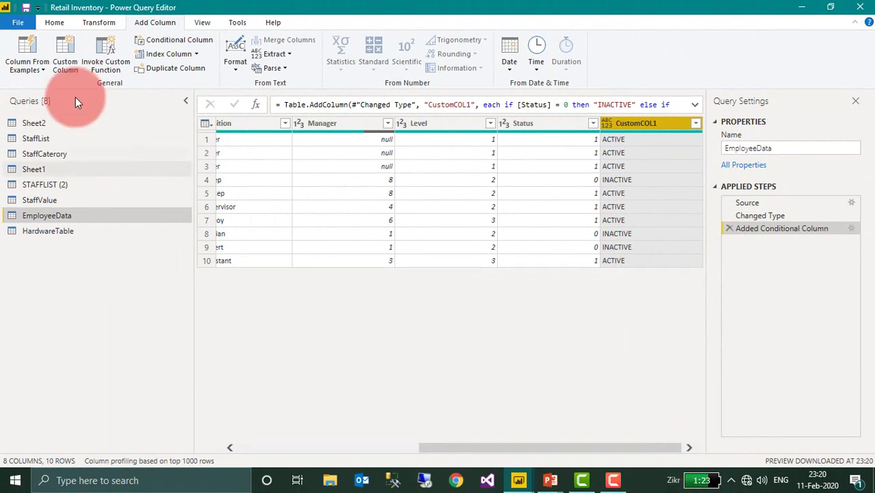
Apply the query changes with Close & Apply and return to the report's Status matrix.
{"action": "left_click", "coordinate": [52, 25]}
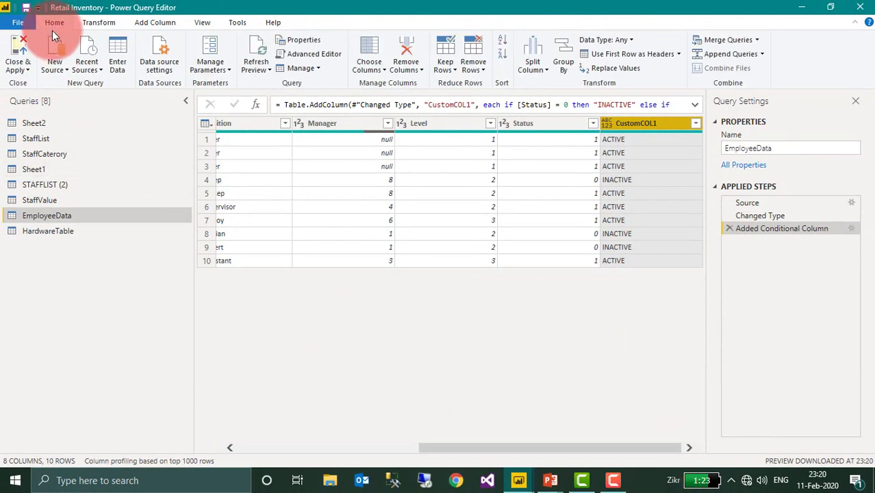
{"action": "left_click", "coordinate": [17, 46]}
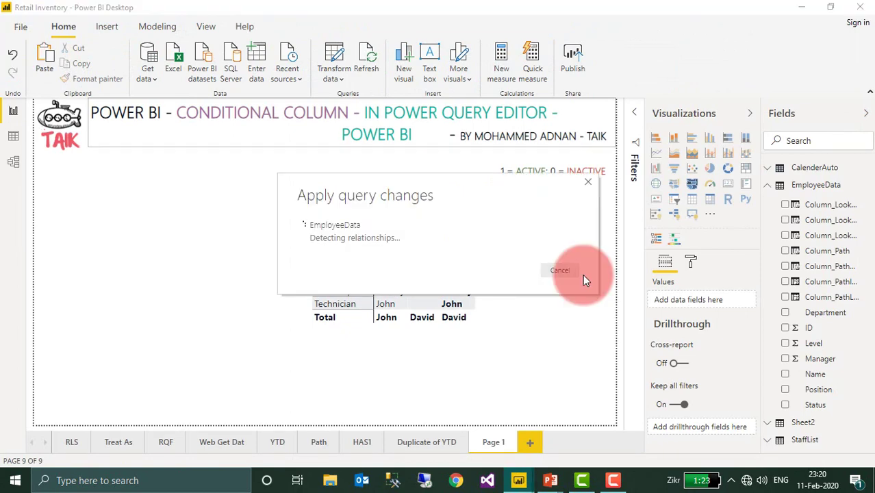
{"action": "left_click", "coordinate": [472, 327]}
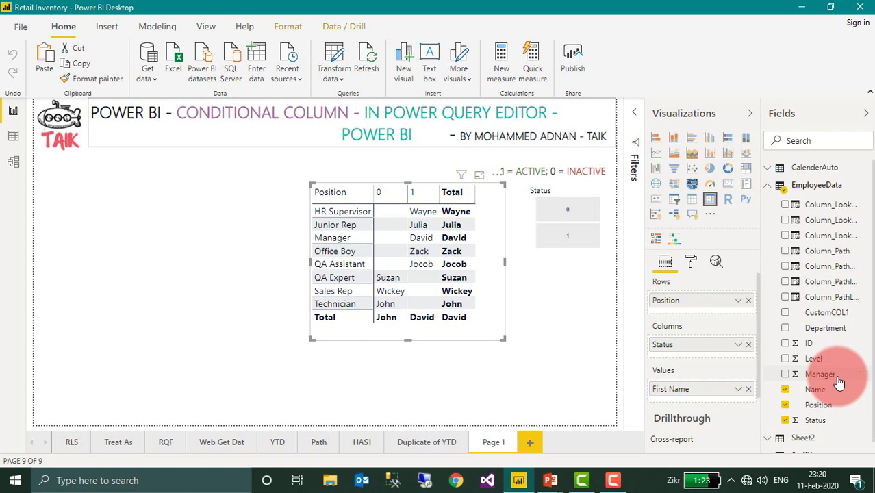
Put CustomCOL1 in the matrix Columns well in place of Status.
{"action": "scroll", "coordinate": [837, 352], "scroll_direction": "down", "scroll_amount": 1}
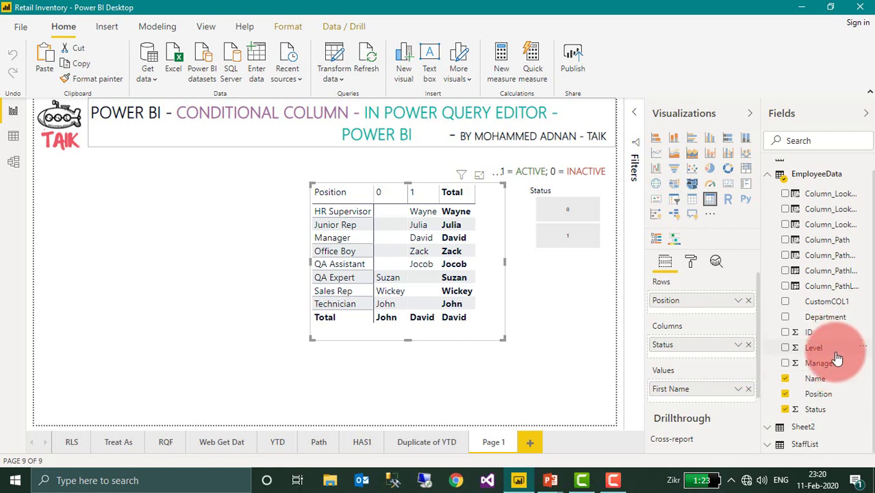
{"action": "left_click_drag", "start_coordinate": [825, 302], "coordinate": [742, 352]}
{"action": "left_click", "coordinate": [750, 347]}
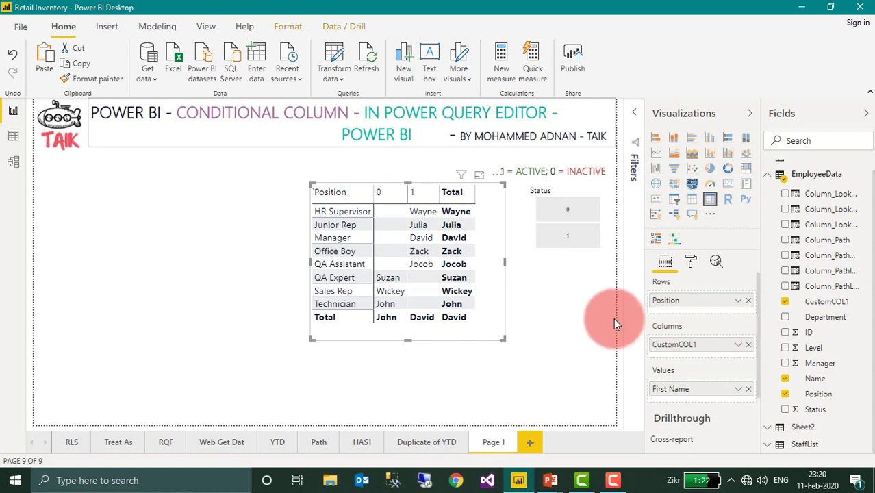
Switch the slicer's field to CustomCOL1, test ACTIVE and INACTIVE filters, then clear the selection.
{"action": "left_click", "coordinate": [606, 231]}
{"action": "left_click_drag", "start_coordinate": [827, 301], "coordinate": [732, 310]}
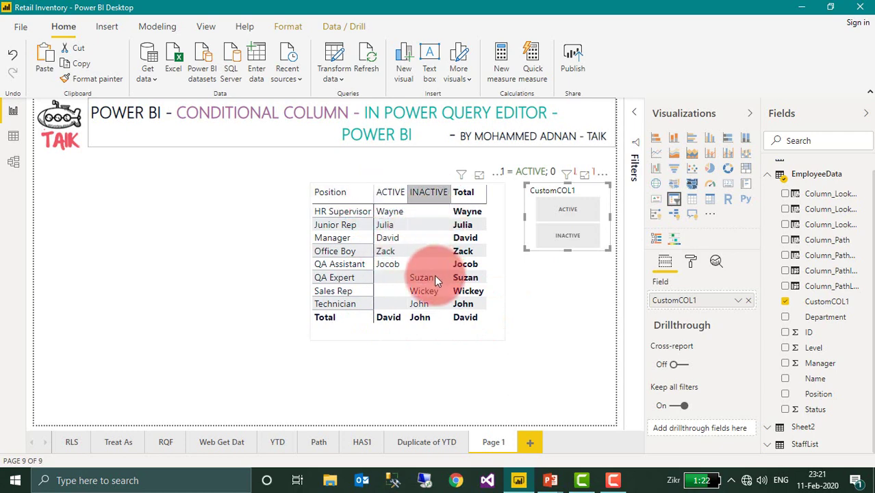
{"action": "left_click", "coordinate": [586, 214]}
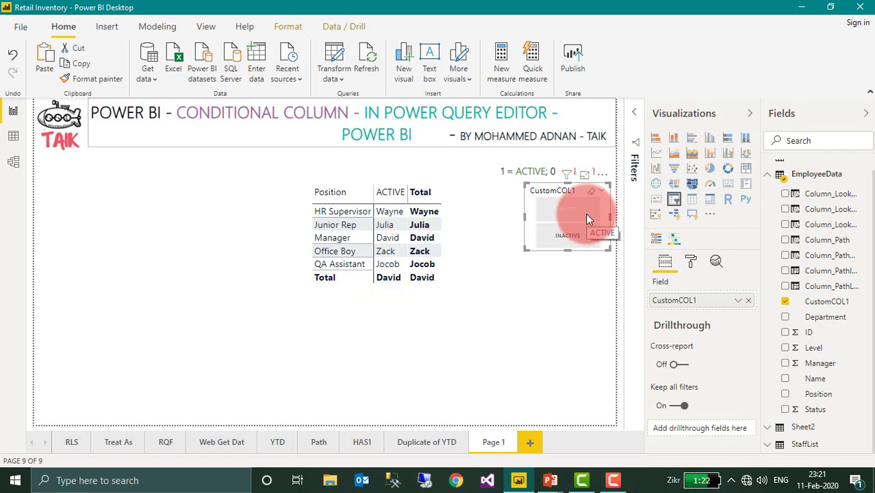
{"action": "left_click", "coordinate": [585, 233], "text": "ctrl"}
{"action": "left_click", "coordinate": [585, 232]}
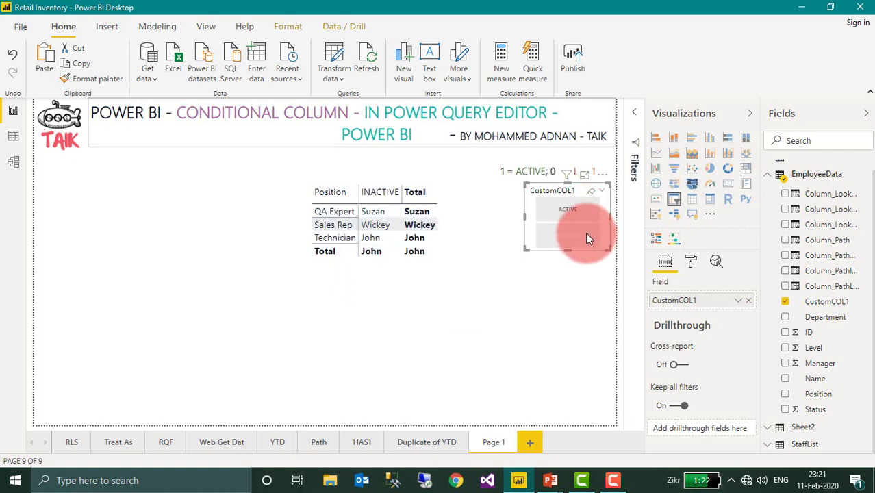
{"action": "left_click", "coordinate": [586, 232]}
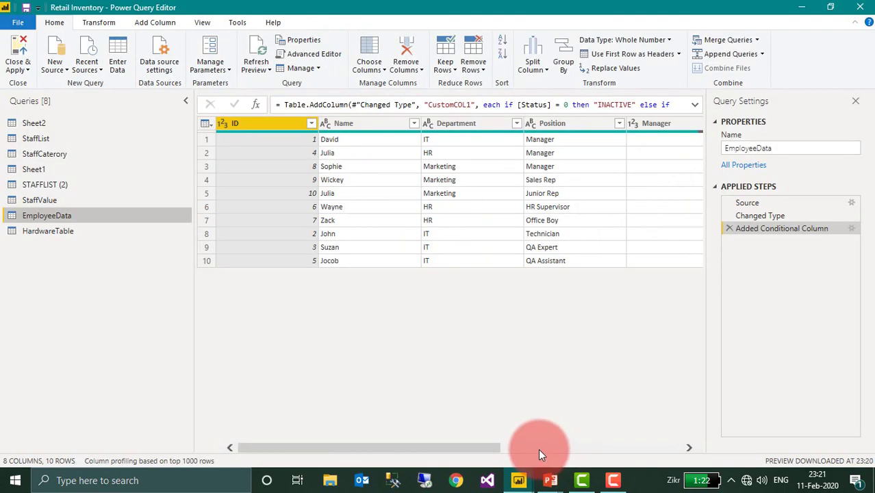
Reopen Power Query Editor and start a conditional column named CustomCOL2.
{"action": "left_click", "coordinate": [538, 448]}
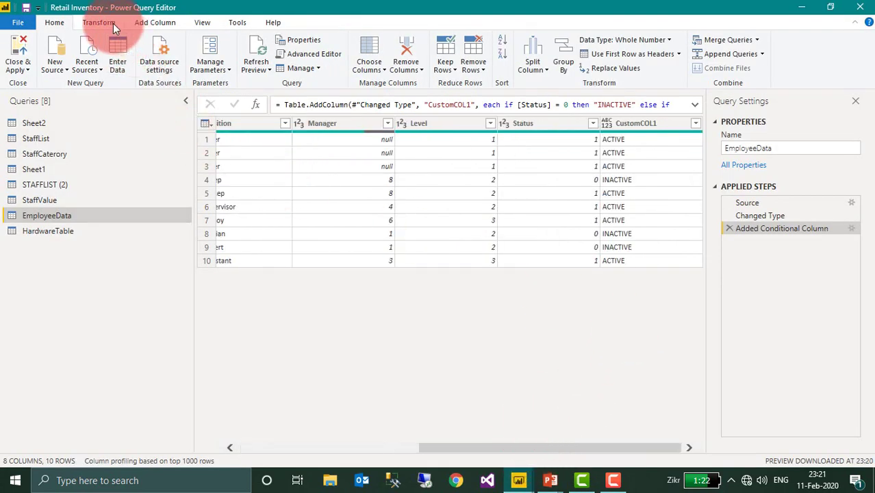
{"action": "left_click", "coordinate": [154, 22]}
{"action": "left_click", "coordinate": [161, 40]}
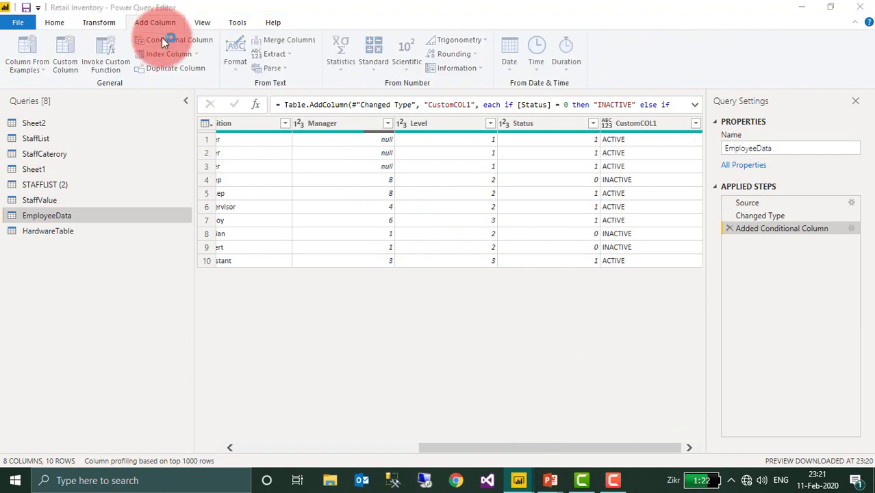
{"action": "left_click", "coordinate": [165, 40]}
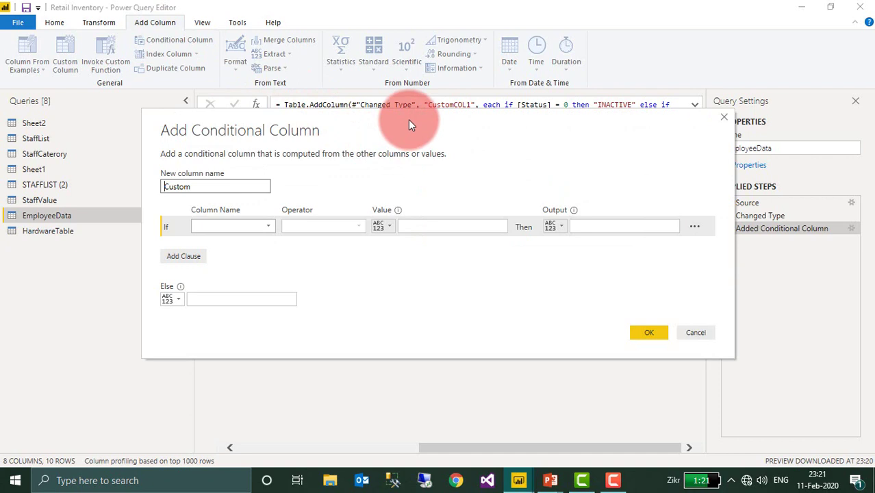
{"action": "left_click", "coordinate": [385, 228]}
{"action": "left_click", "coordinate": [477, 209]}
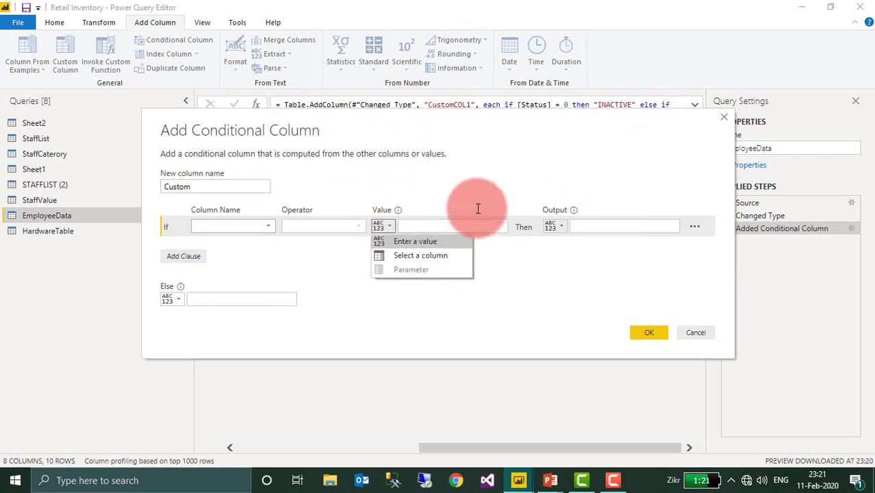
{"action": "left_click_drag", "start_coordinate": [479, 117], "coordinate": [531, 115]}
{"action": "left_click", "coordinate": [264, 172]}
{"action": "type", "text": "C"}
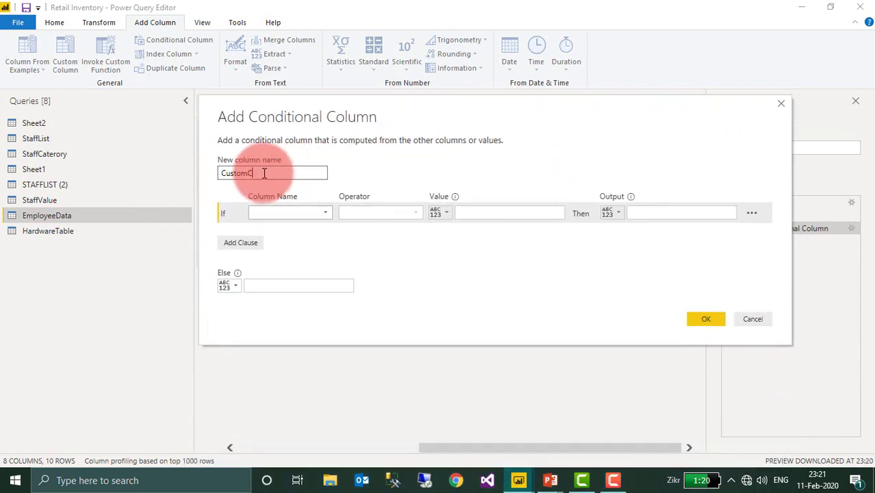
{"action": "type", "text": "OL2"}
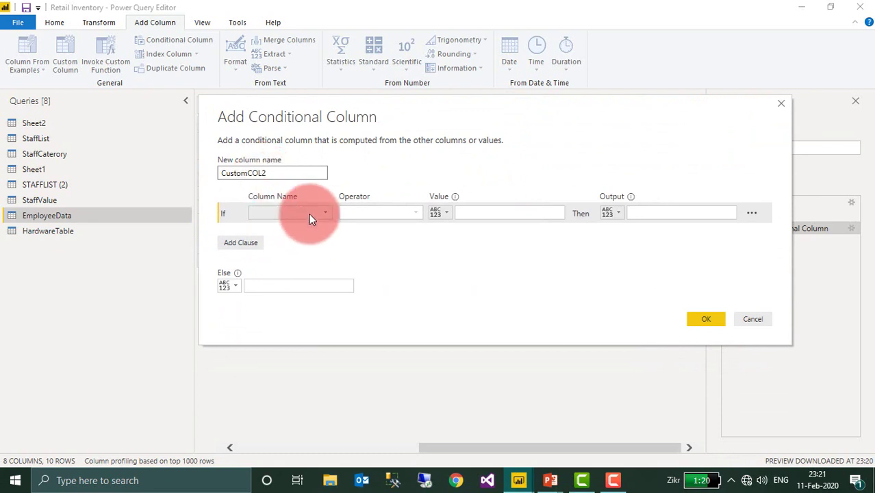
Set CustomCOL2's condition to Level equals the Status column.
{"action": "left_click", "coordinate": [310, 212]}
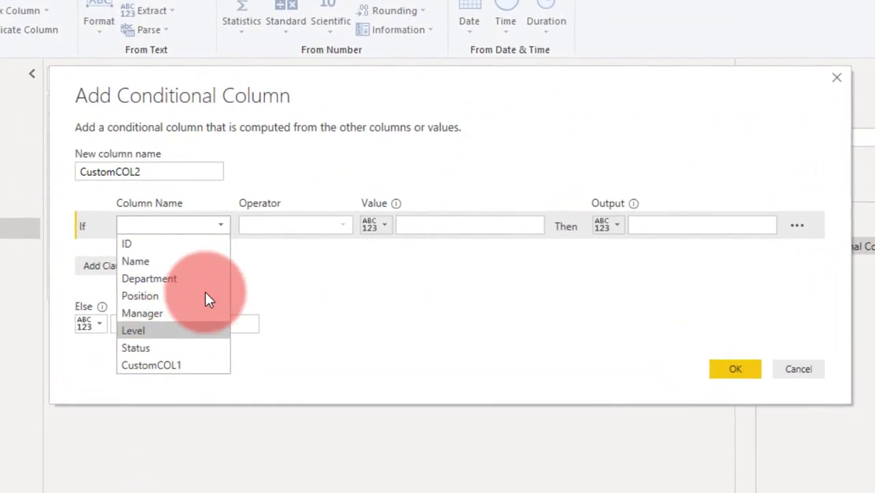
{"action": "left_click", "coordinate": [198, 331]}
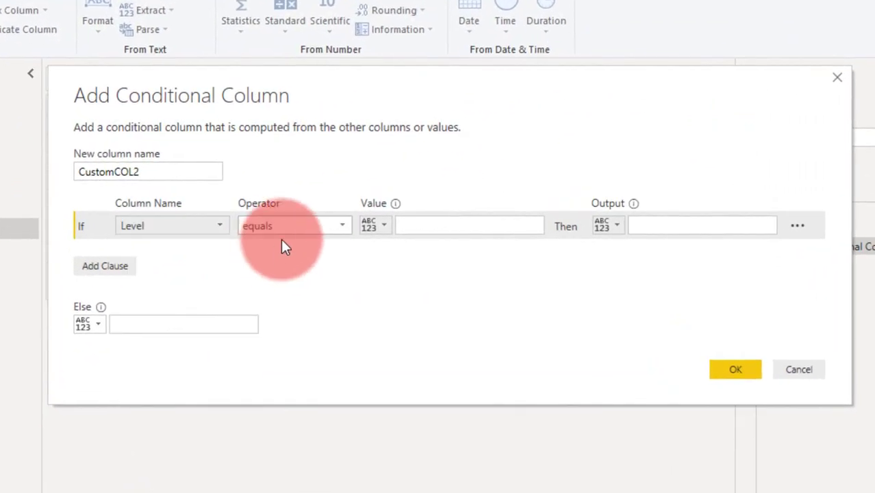
{"action": "left_click", "coordinate": [381, 224]}
{"action": "left_click", "coordinate": [411, 265]}
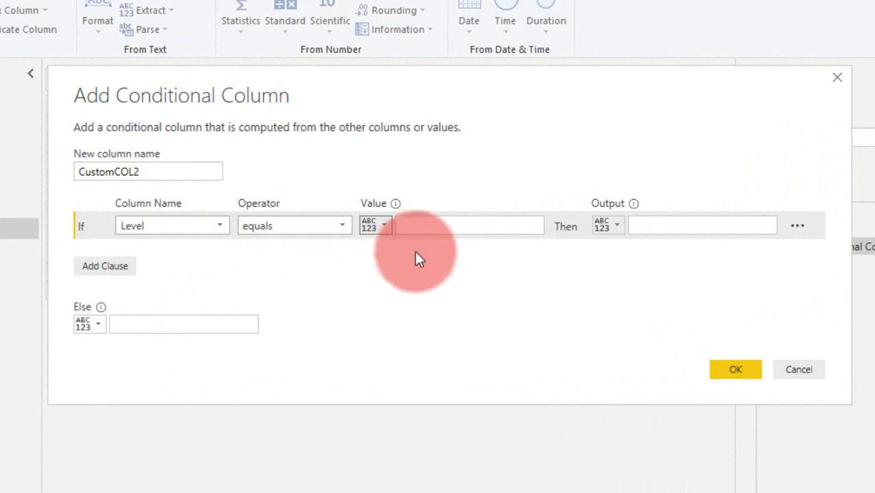
{"action": "left_click", "coordinate": [441, 226]}
{"action": "left_click", "coordinate": [456, 345]}
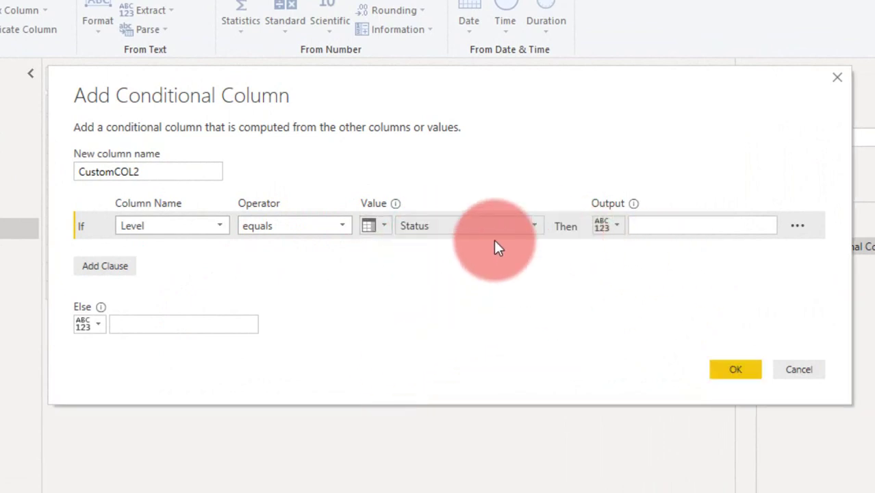
Output the CustomCOL1 column when the condition holds, with NA as the Else value.
{"action": "left_click", "coordinate": [657, 229]}
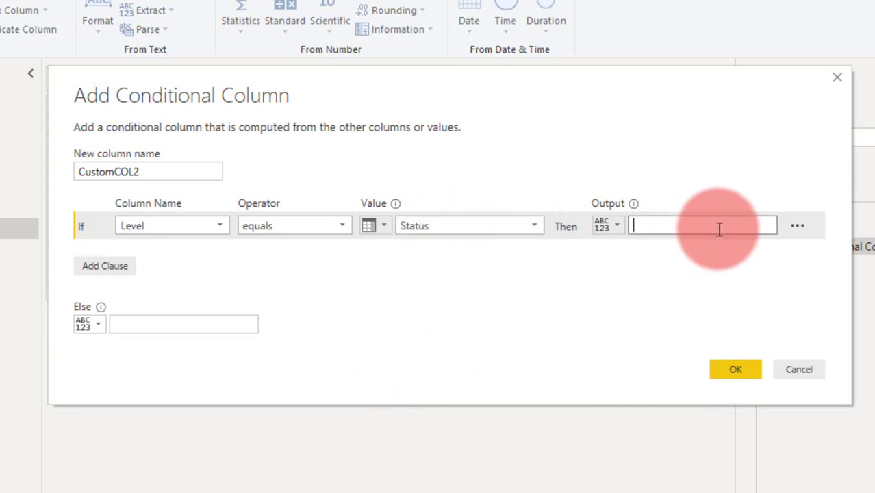
{"action": "left_click", "coordinate": [619, 227]}
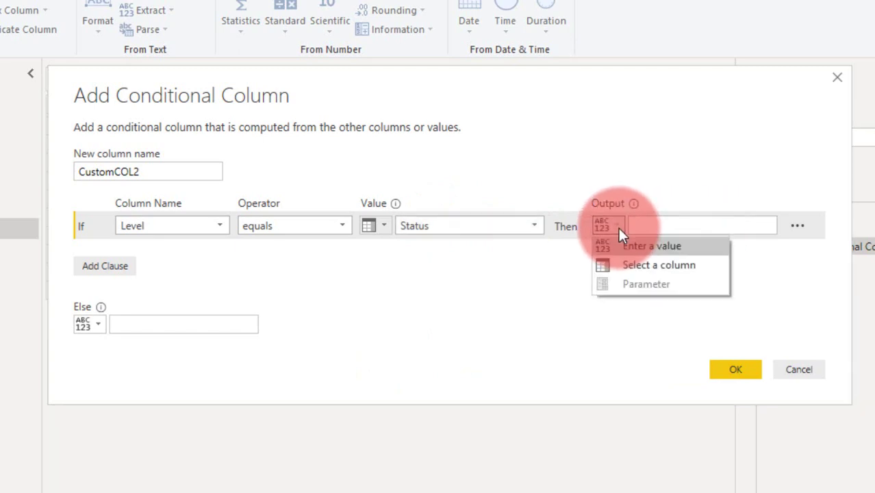
{"action": "left_click", "coordinate": [647, 269]}
{"action": "left_click", "coordinate": [767, 228]}
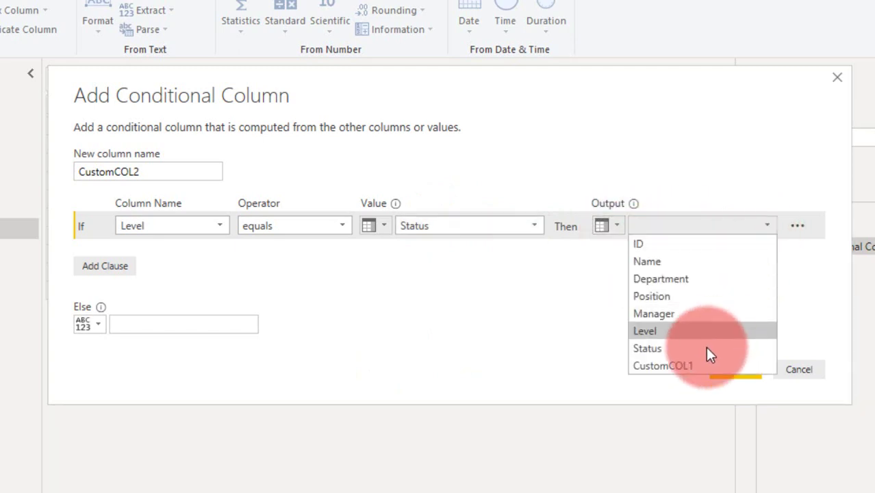
{"action": "left_click", "coordinate": [661, 366]}
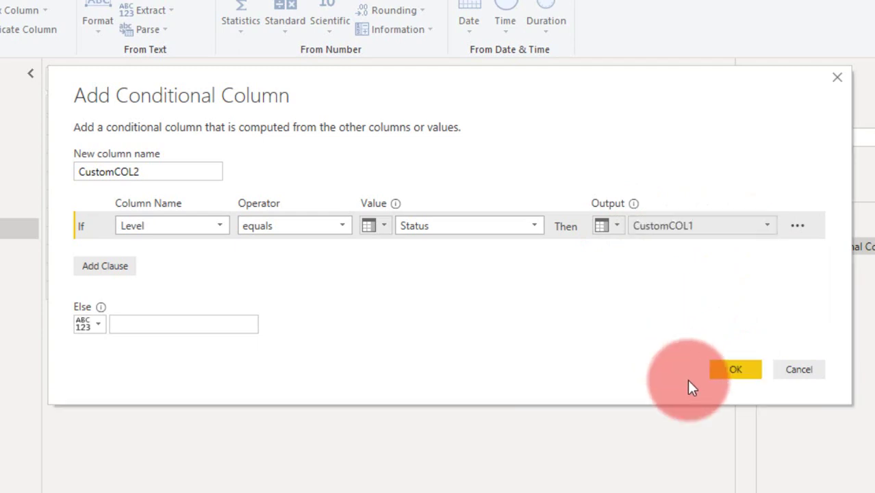
{"action": "left_click", "coordinate": [154, 323]}
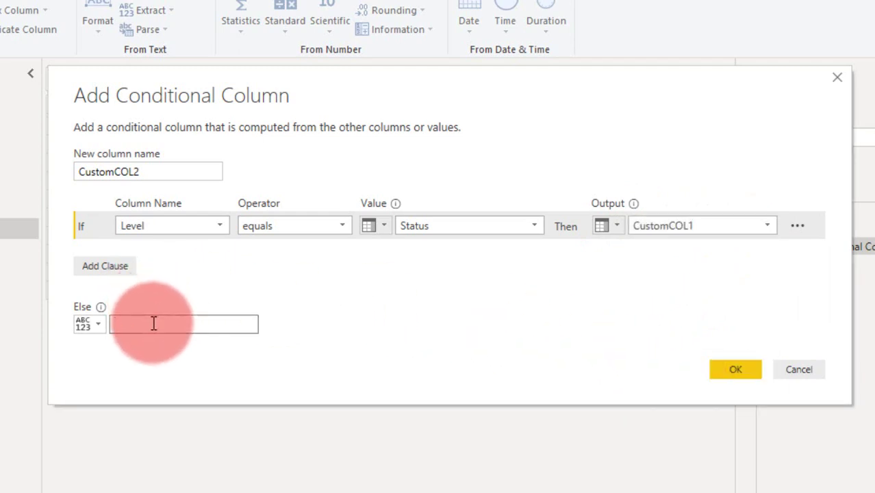
{"action": "type", "text": "NA"}
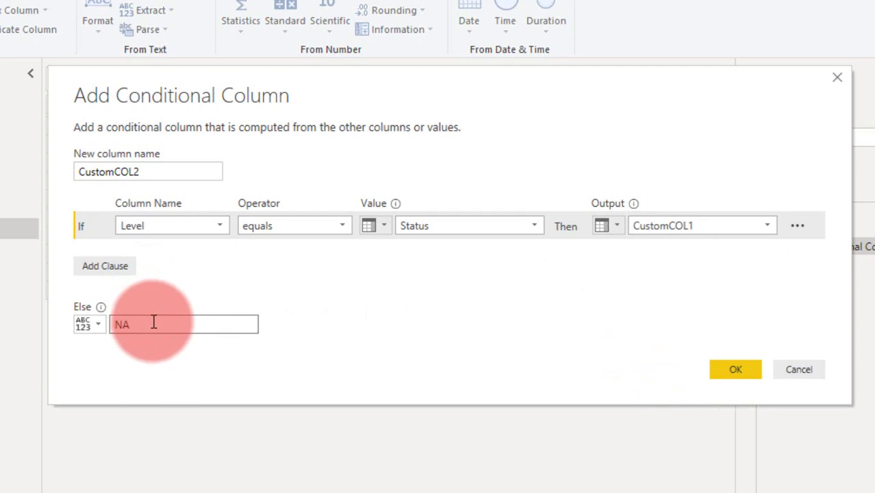
{"action": "left_click", "coordinate": [97, 325]}
{"action": "left_click", "coordinate": [104, 342]}
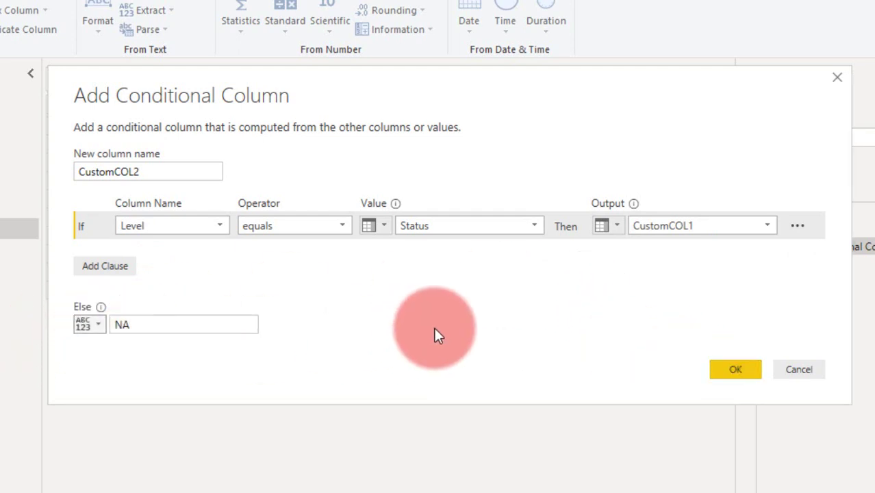
Confirm the dialog to create CustomCOL2, showing ACTIVE in three rows and NA elsewhere.
{"action": "left_click", "coordinate": [736, 370]}
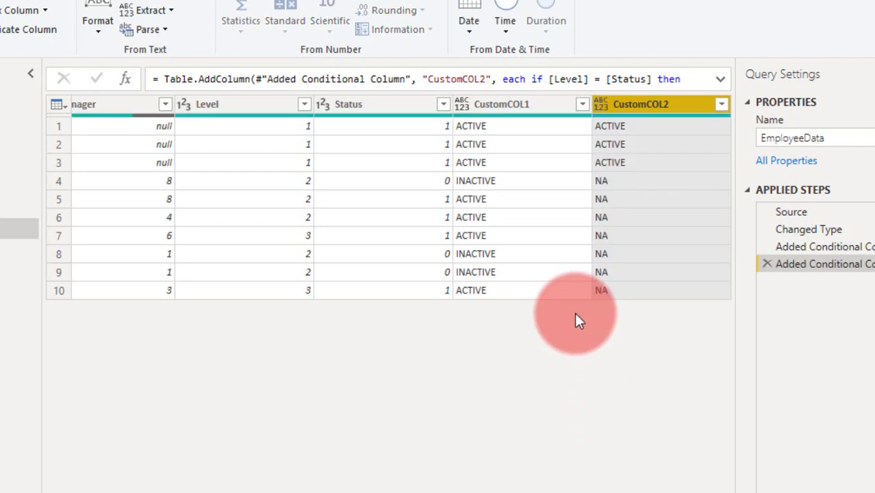